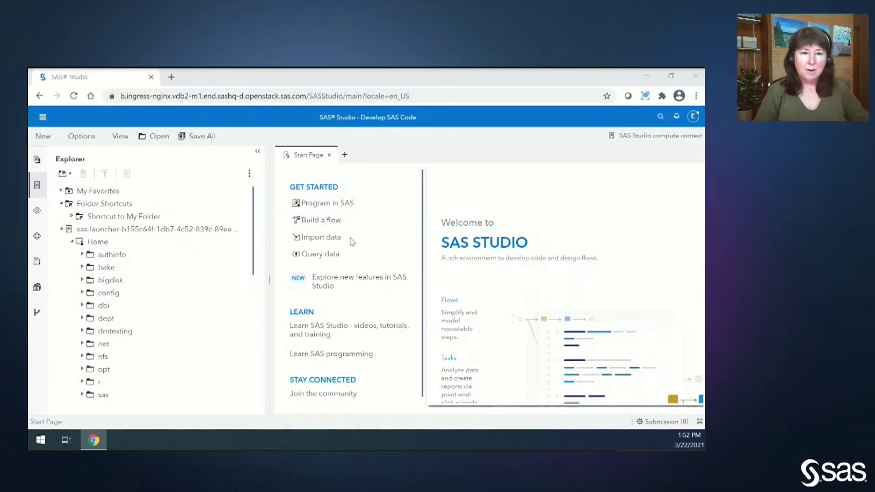
Create a library named MYDATA from the sasuser/mydata folder, keeping the default options
scroll(217, 237, "down", 4)
scroll(217, 237, "down", 5)
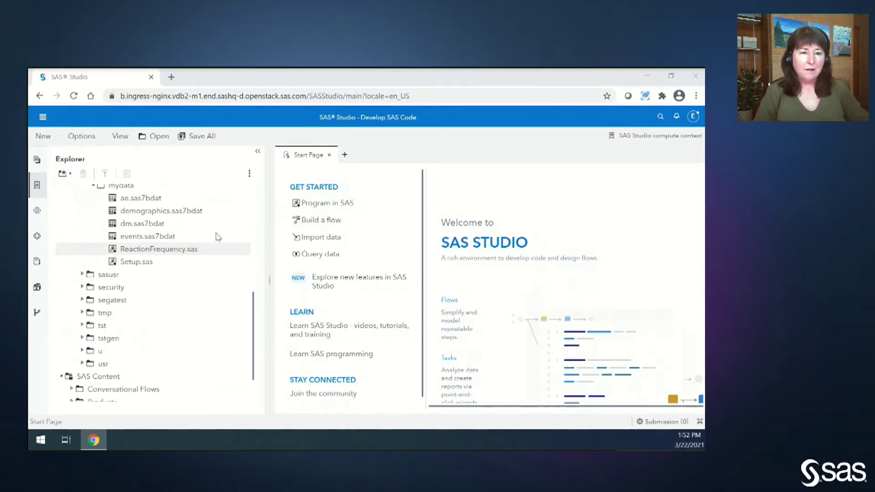
scroll(217, 236, "up", 2)
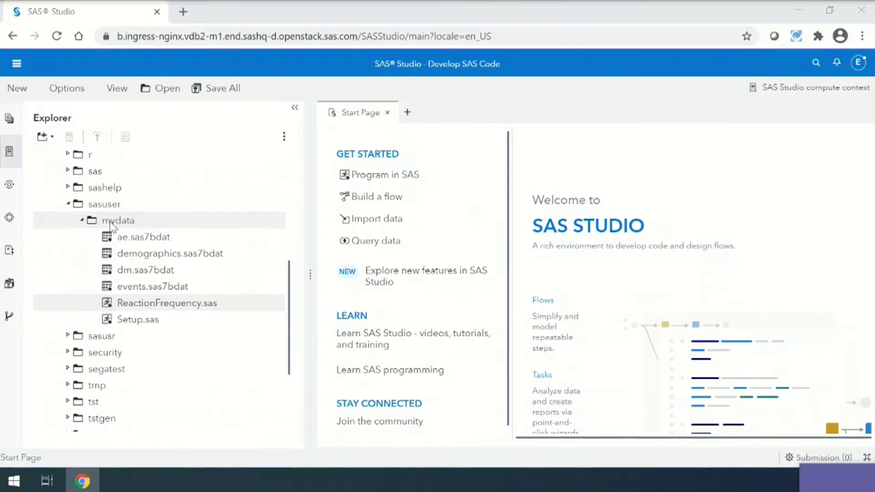
right_click(110, 222)
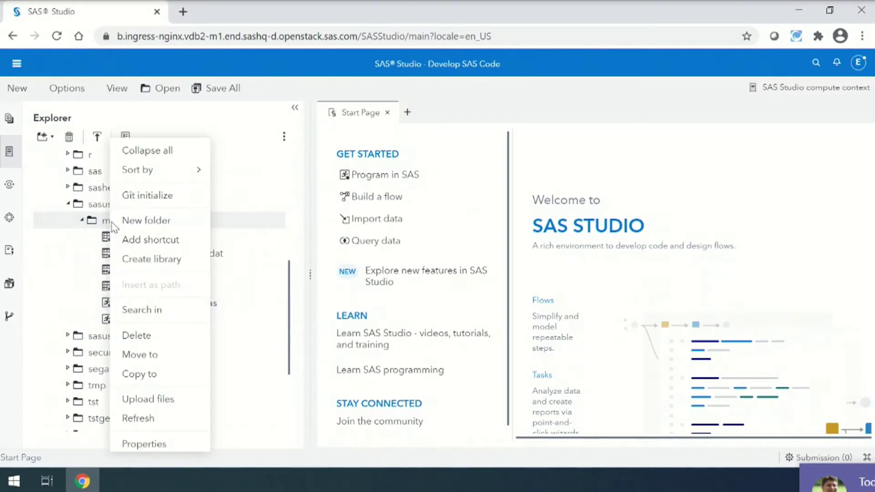
left_click(157, 260)
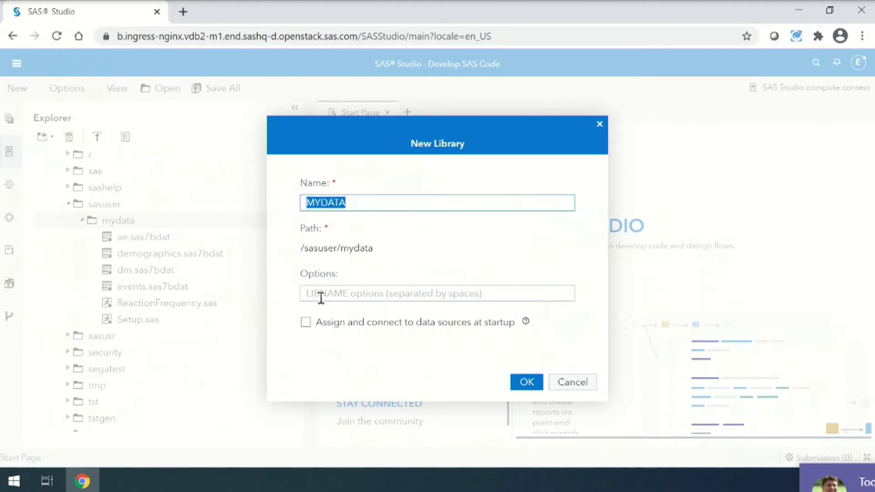
left_click(527, 386)
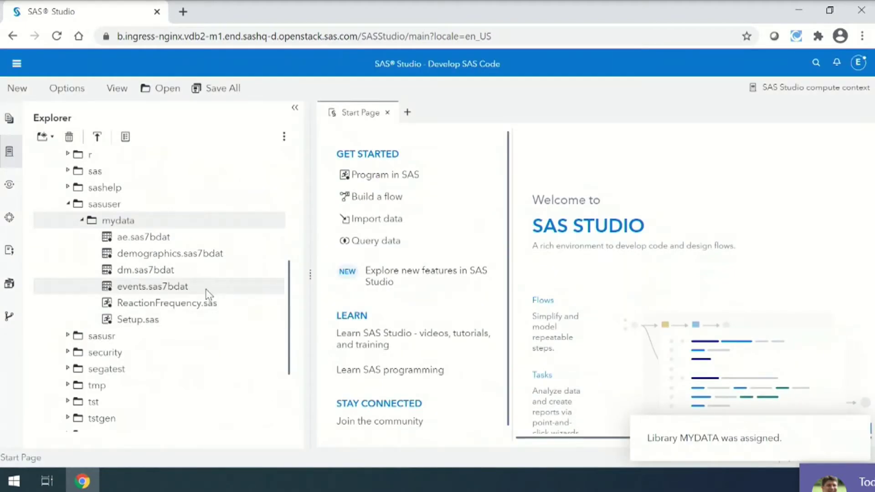
Open ReactionFrequency.sas from the mydata folder, review its code through the sgplot procedure, and run the program
double_click(147, 307)
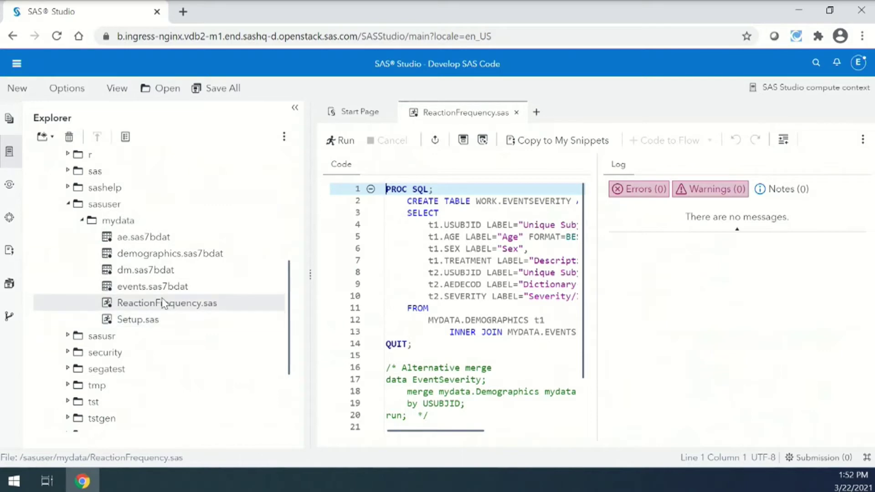
scroll(412, 287, "down", 2)
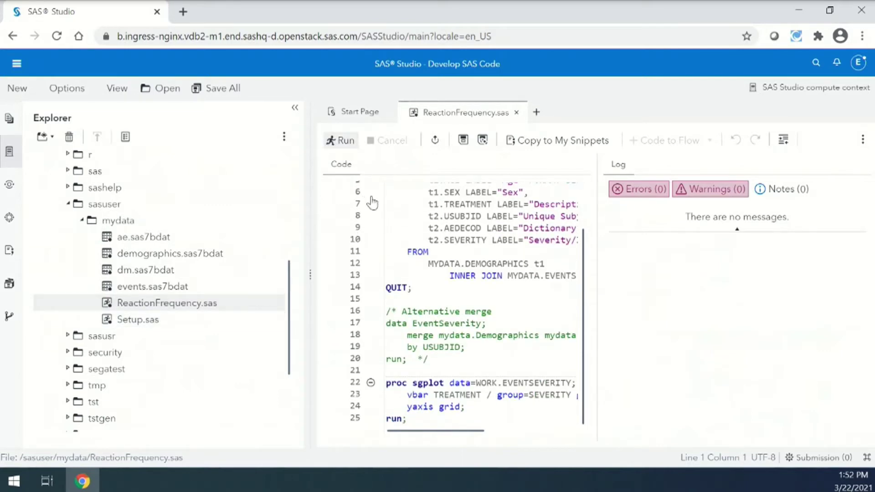
key("F3")
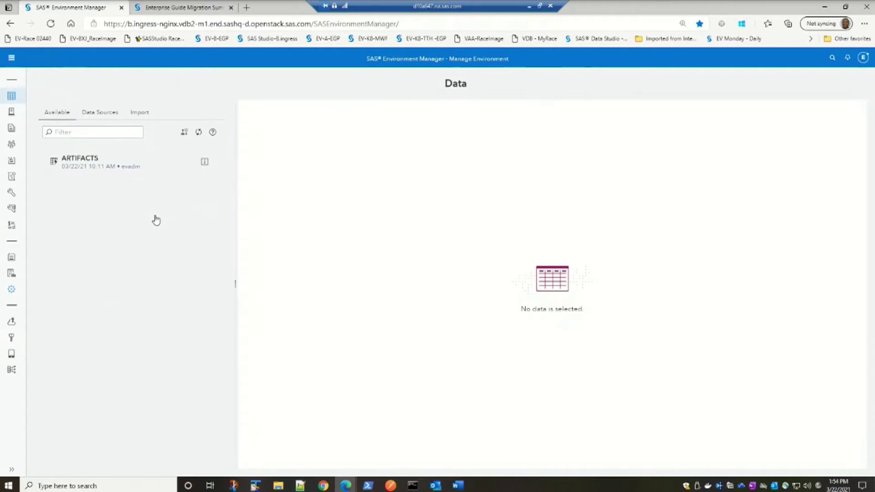
In SAS Environment Manager, start an import with ReactionFrequency.egp from the SGFDemo folder as the source file
left_click(12, 162)
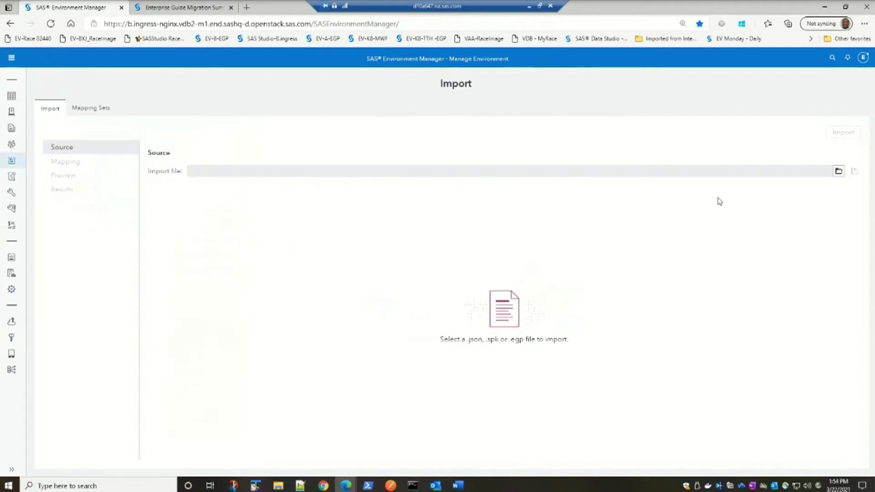
left_click(839, 172)
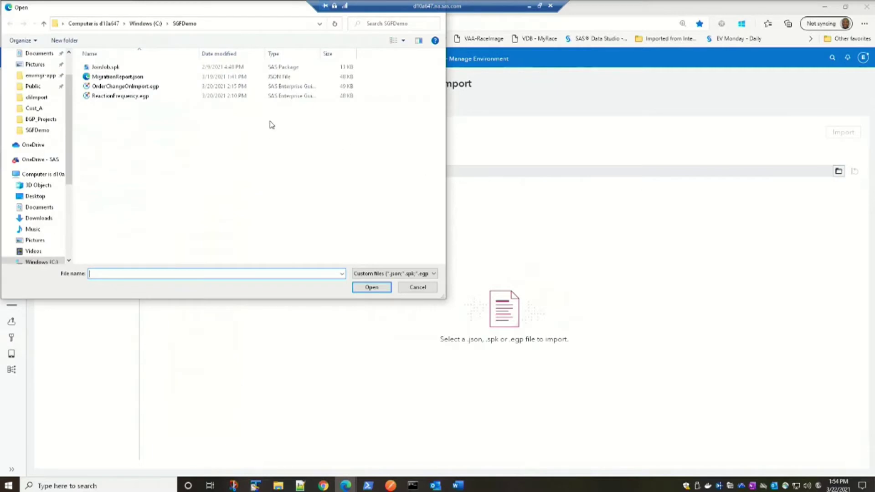
left_click(134, 97)
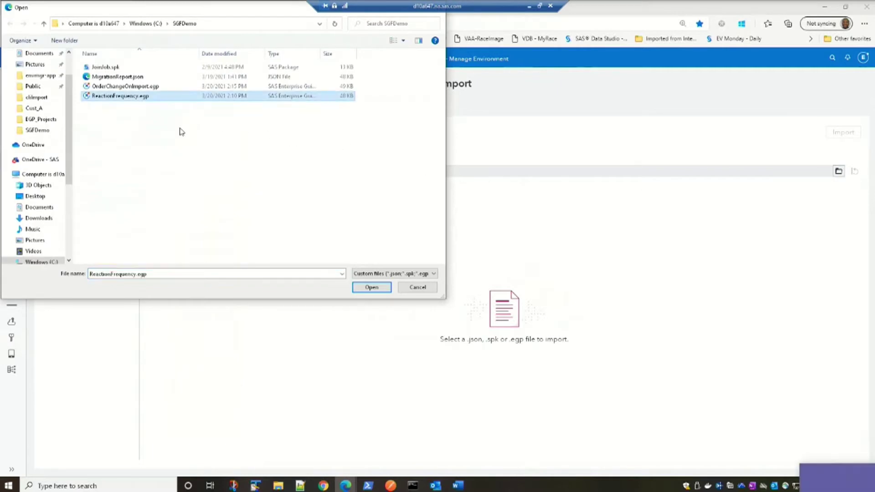
left_click(371, 288)
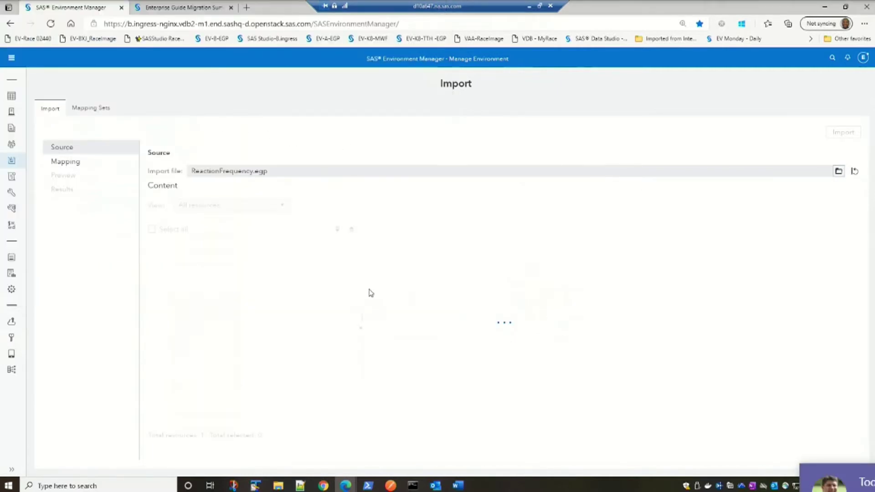
Map the import's target location to the Public folder under SAS Content
left_click(77, 164)
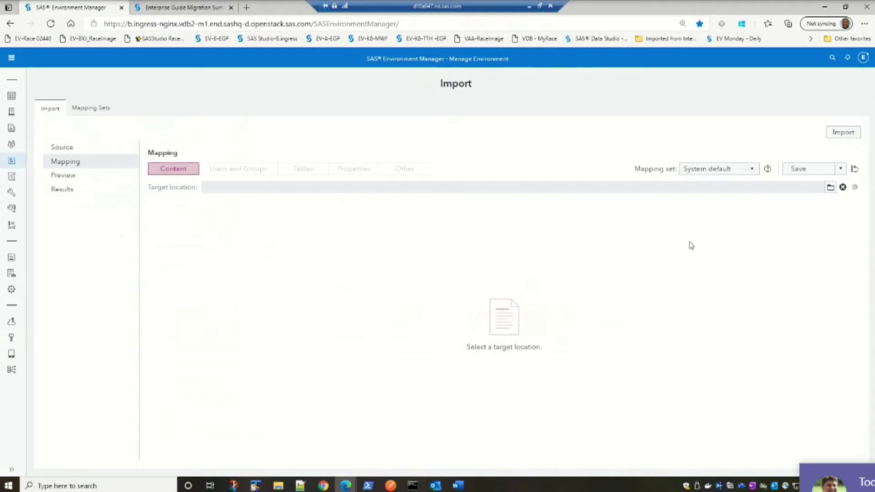
left_click(831, 188)
left_click(254, 211)
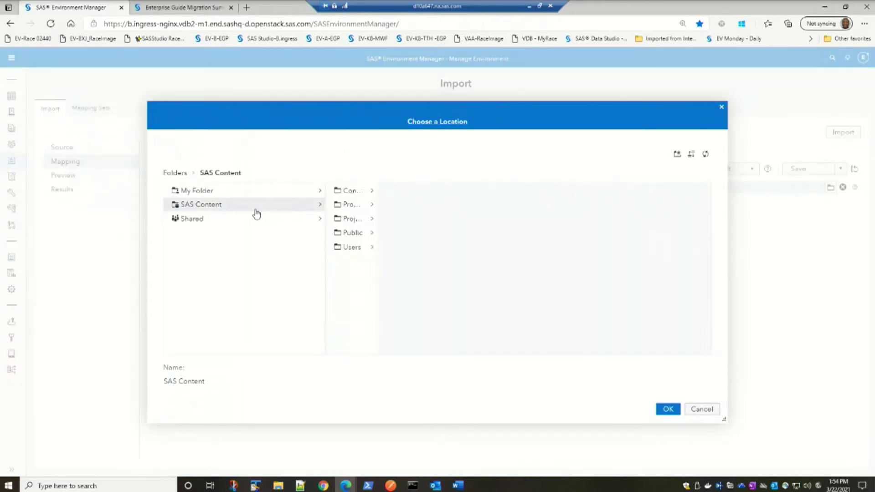
left_click(356, 236)
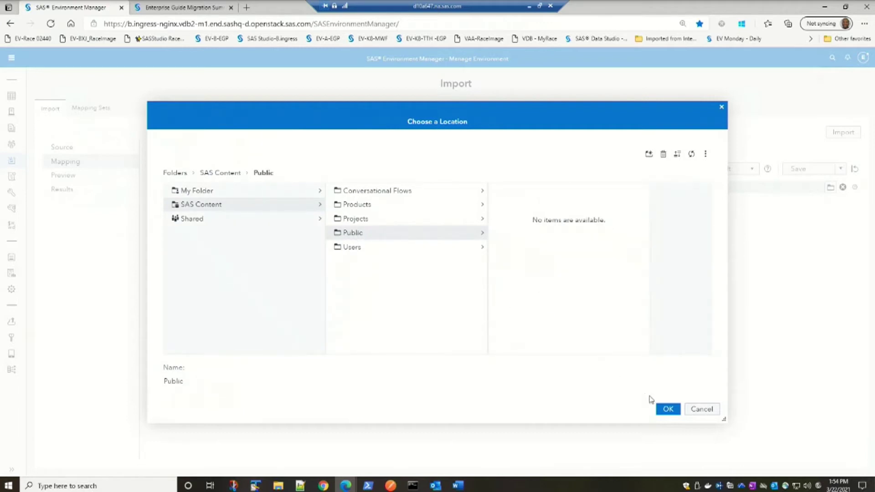
left_click(669, 409)
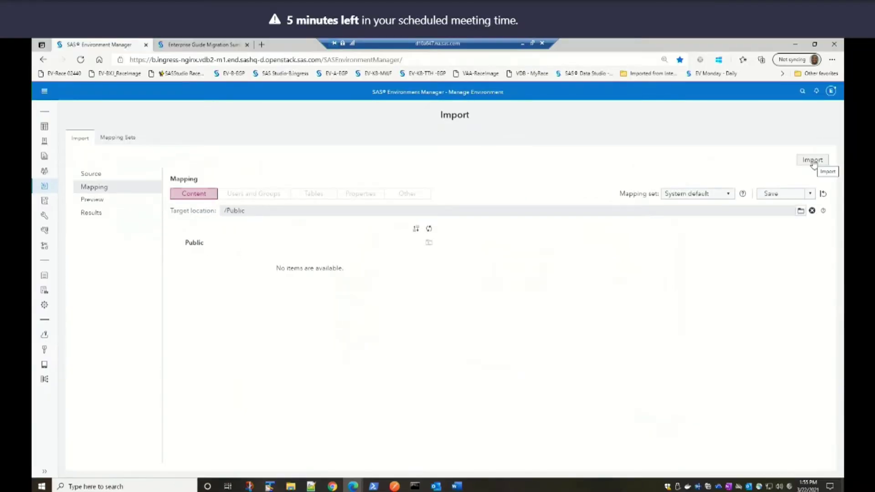
Run the import of the Enterprise Guide project and check the import details in the results
left_click(813, 160)
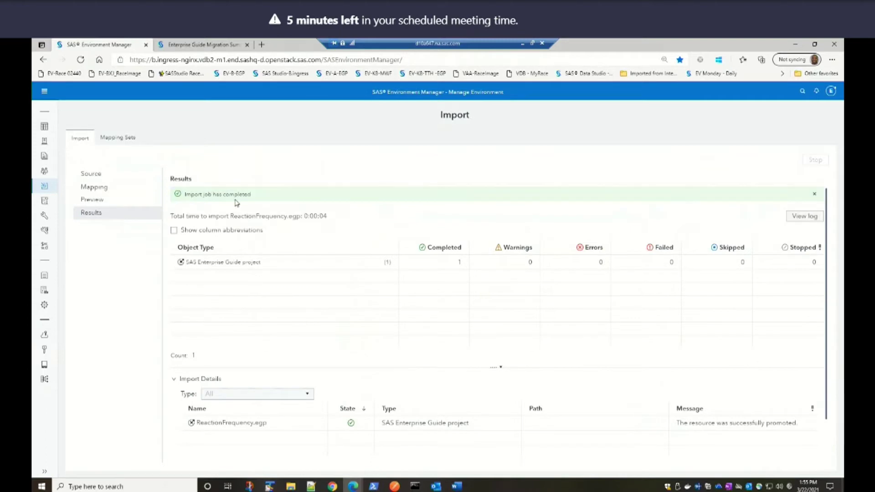
left_click(175, 382)
left_click(174, 381)
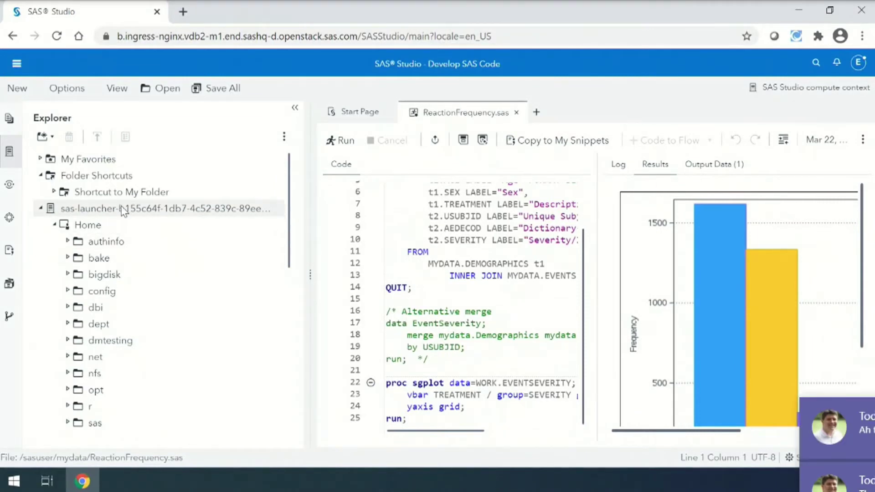
In SAS Studio, open ReactionFrequency Process Flow.flw from the Public folder under SAS Content
left_click(39, 209)
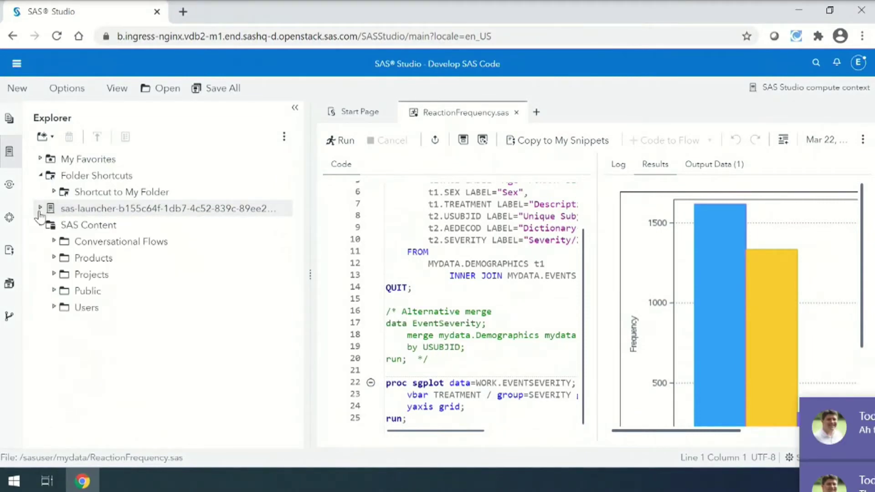
left_click(53, 291)
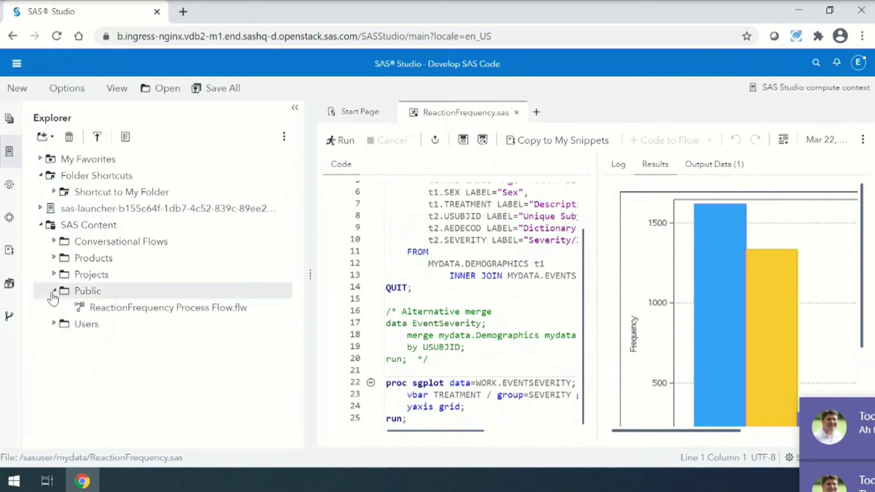
double_click(134, 309)
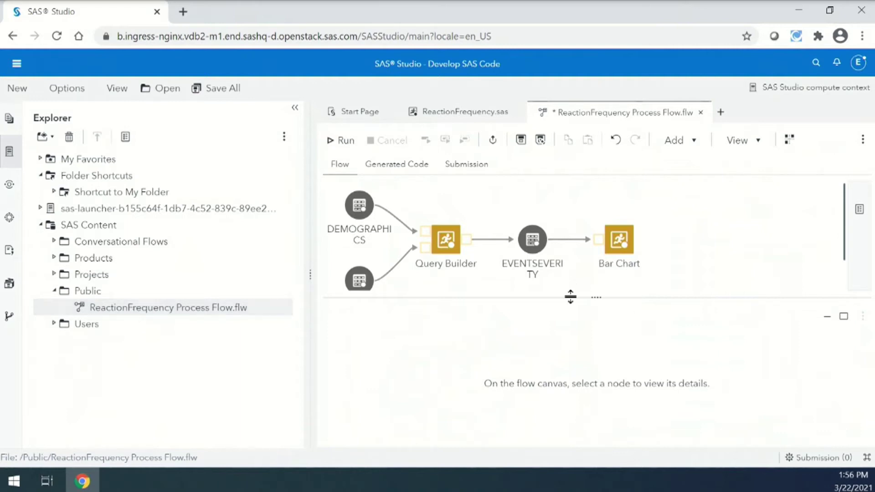
Enlarge the flow canvas, compare the migrated flow with the original Enterprise Guide process flow, and restore room for node details
left_click_drag(570, 296, 577, 358)
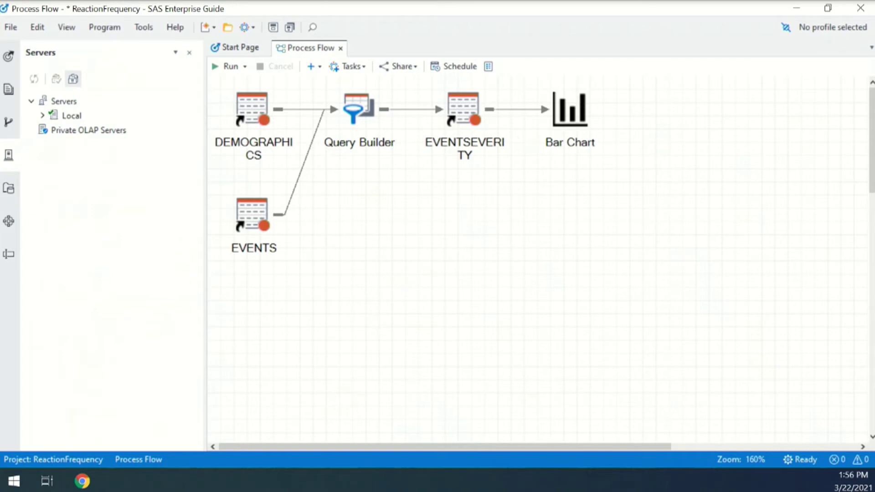
left_click(80, 482)
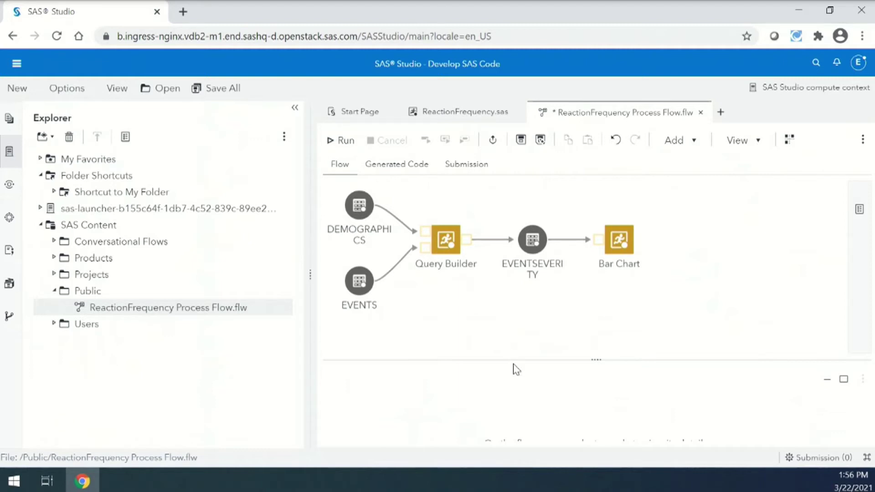
left_click_drag(514, 360, 515, 316)
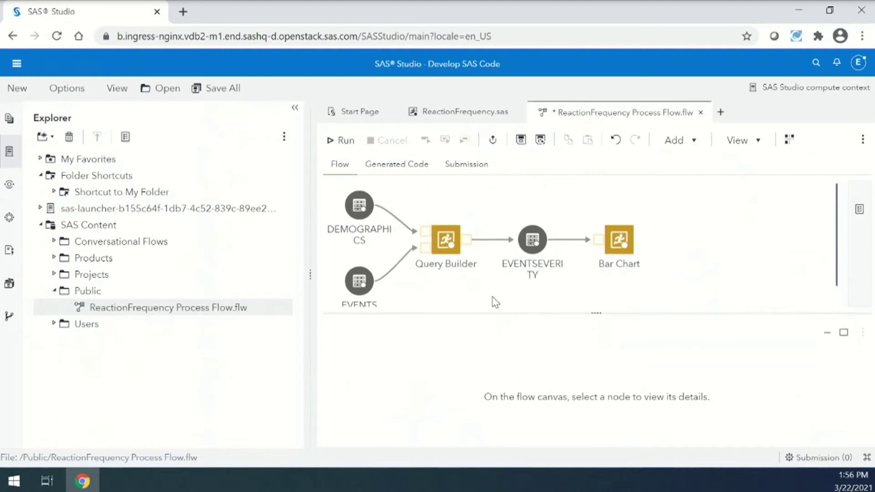
Examine the Query Builder node's generated PROC SQL code down to the join of DEMOGRAPHICS and EVENTS
left_click(451, 241)
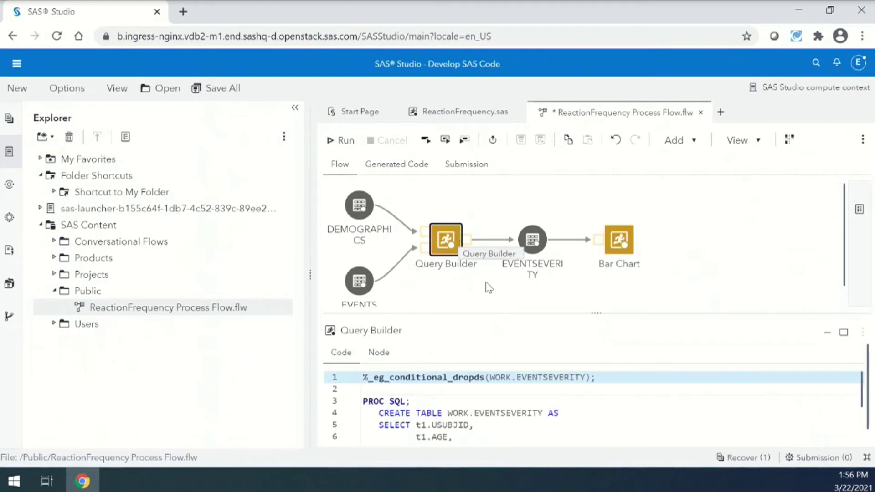
left_click_drag(497, 313, 504, 299)
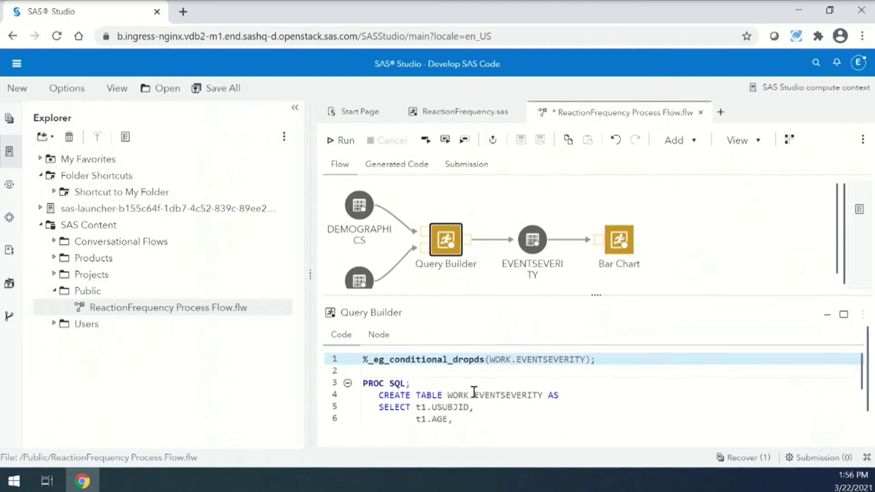
scroll(474, 392, "down", 2)
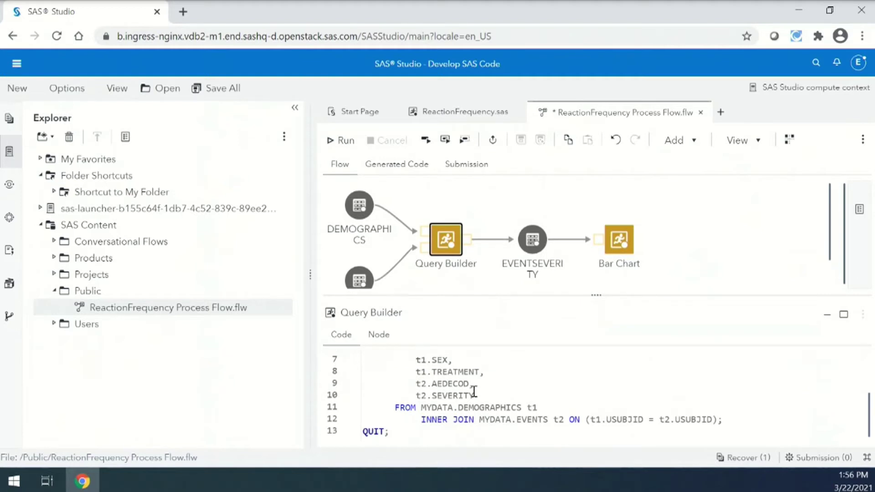
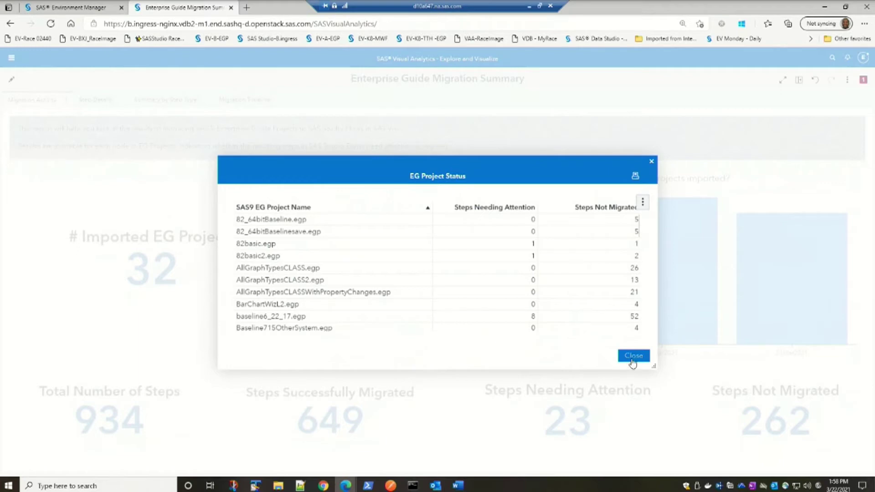
Close the EG Project Status details and review the Migration Activity charts and step totals in the Enterprise Guide Migration Summary report
left_click(633, 363)
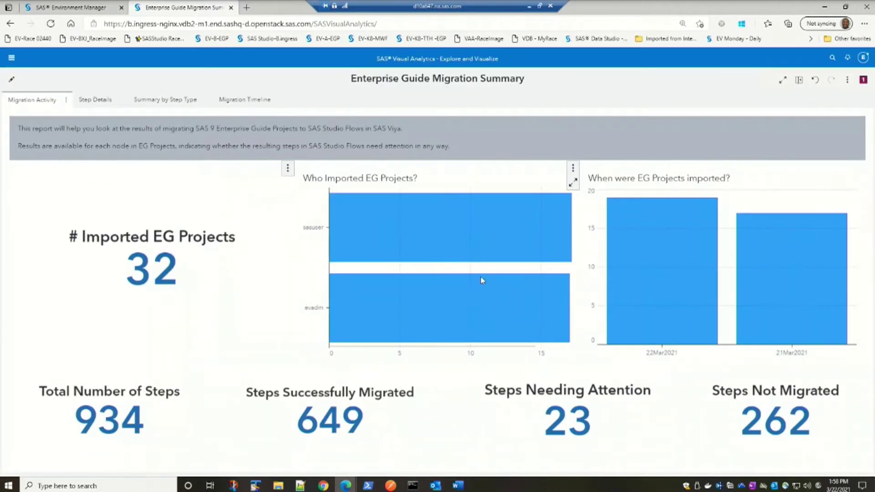
mouse_move(381, 261)
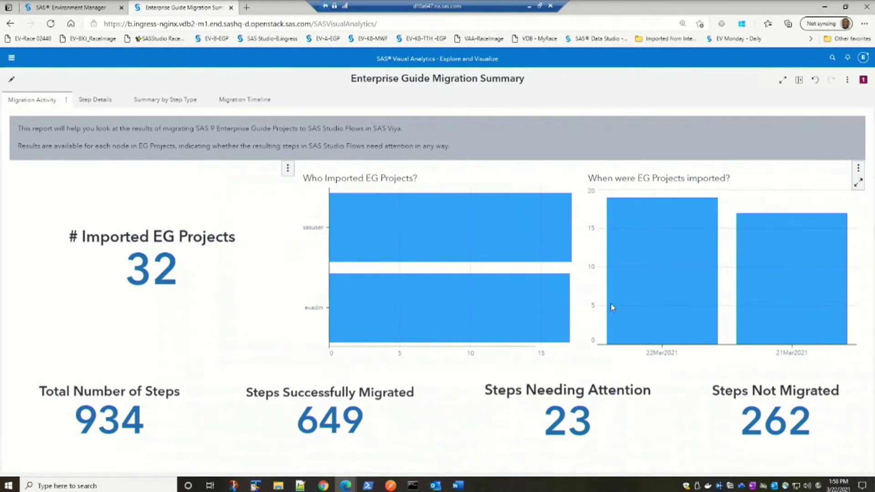
mouse_move(121, 449)
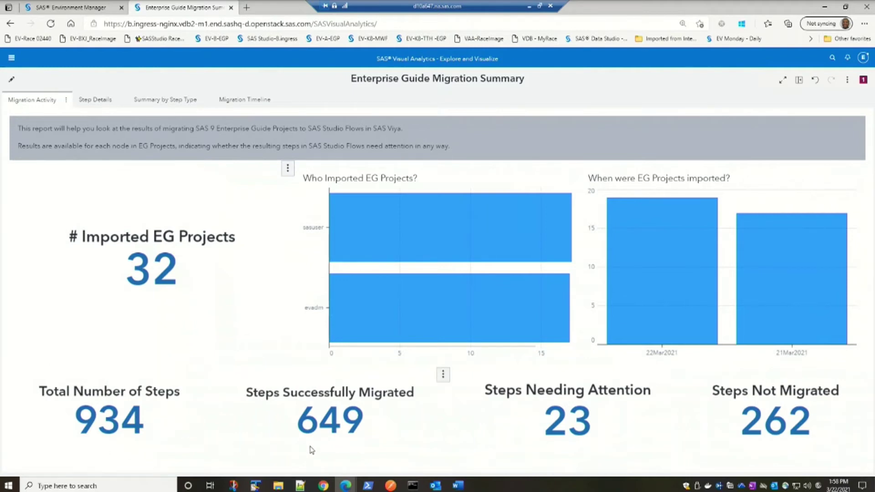
mouse_move(332, 444)
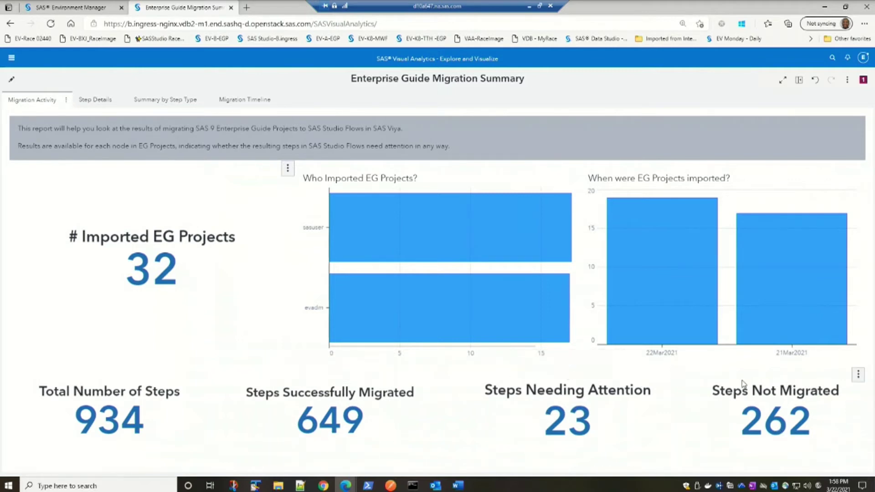
mouse_move(740, 419)
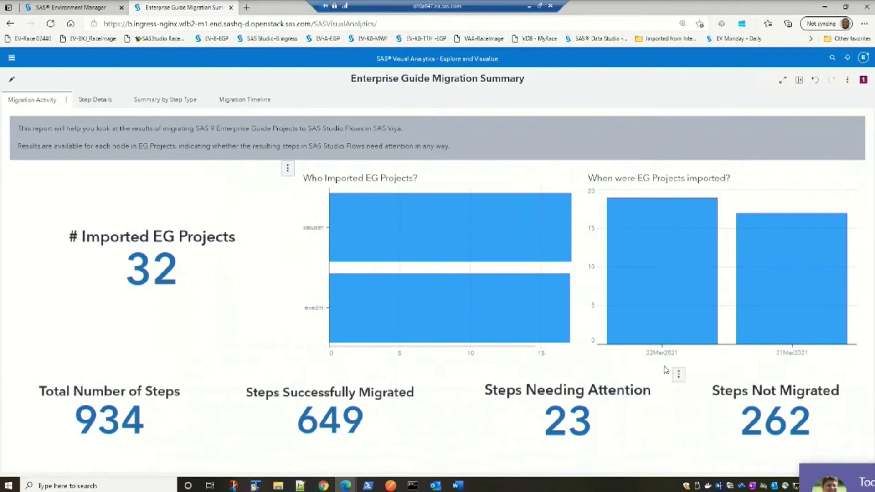
View the report's Step Details, filtering first by Needs Attention and finally by Steps Not Migrated
left_click(97, 105)
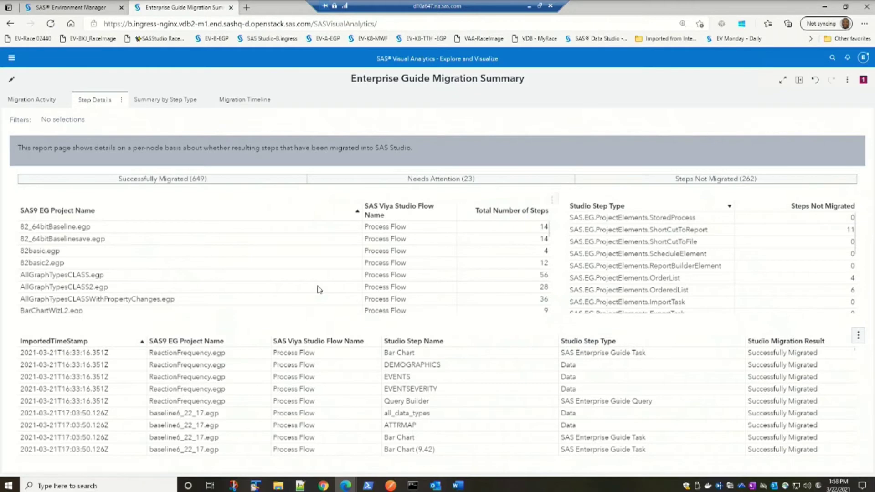
left_click(436, 181)
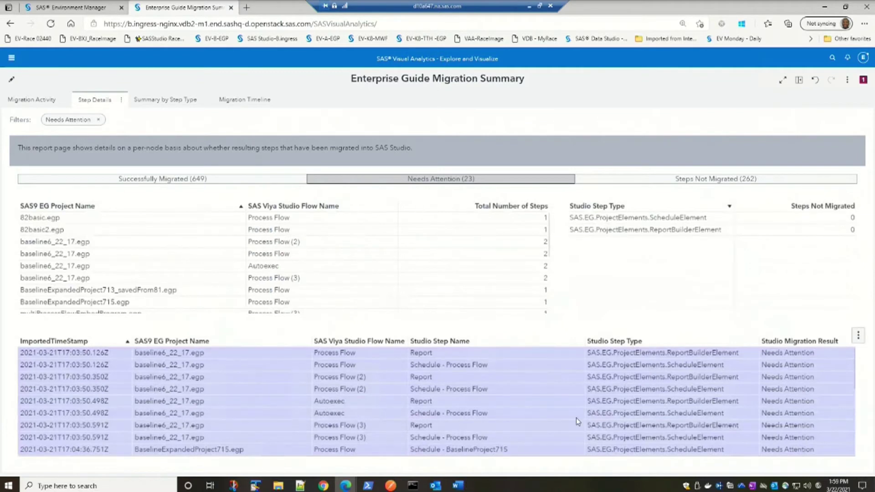
left_click(669, 183)
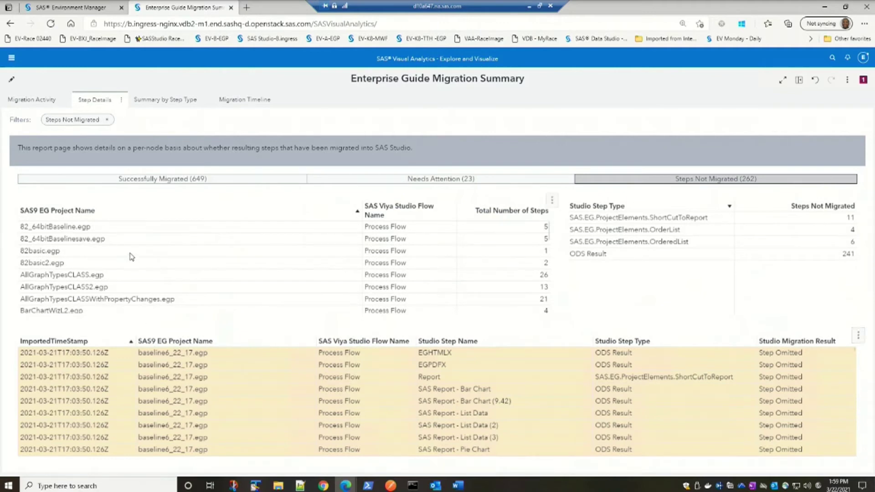
Examine the migration results by step type, including the SAS Enterprise Guide Task bar, and view the Migration Timeline
left_click(165, 100)
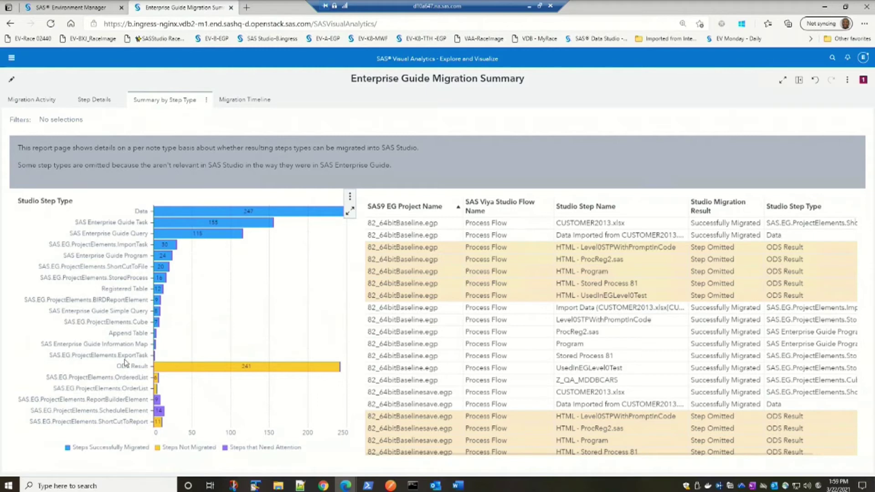
mouse_move(244, 214)
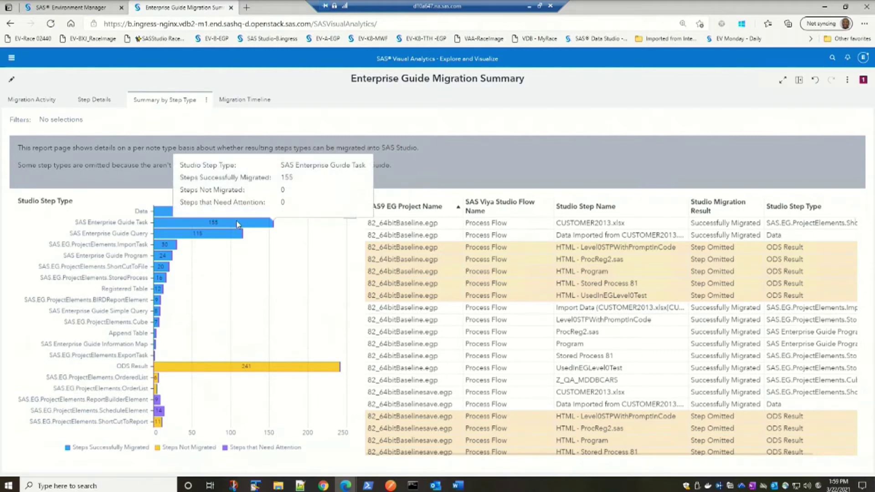
left_click(250, 101)
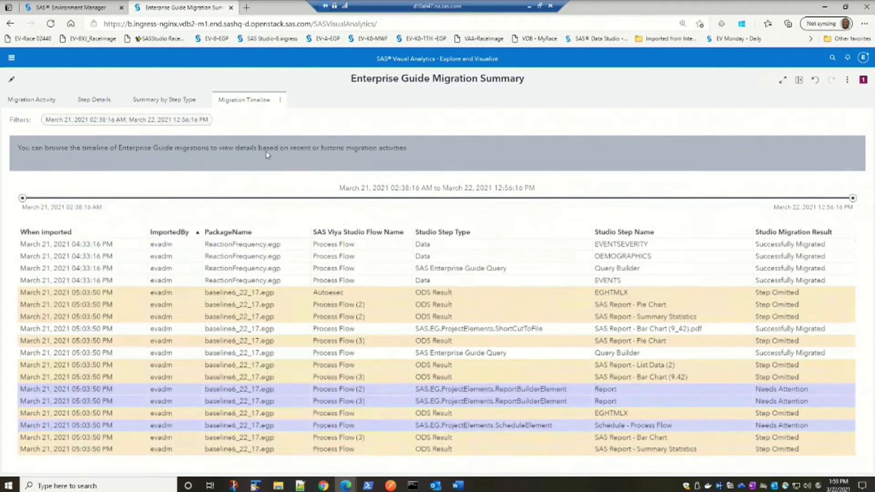